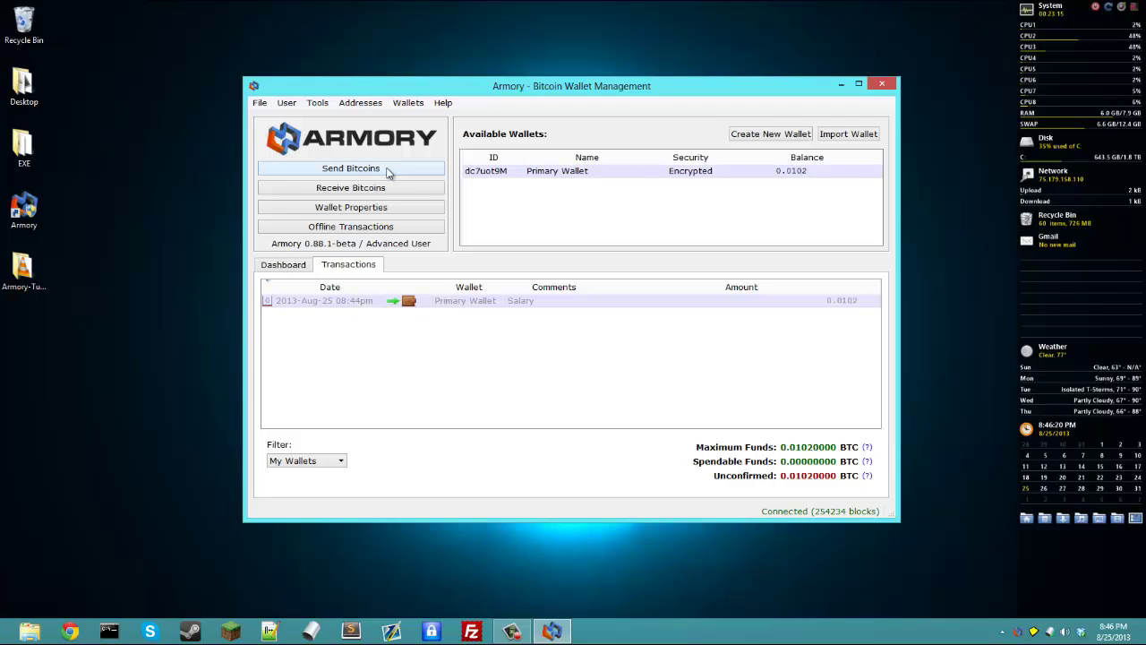
Start a new bitcoin payment and examine the address book's wallets plus its receiving and sending address lists without choosing an address
click(388, 171)
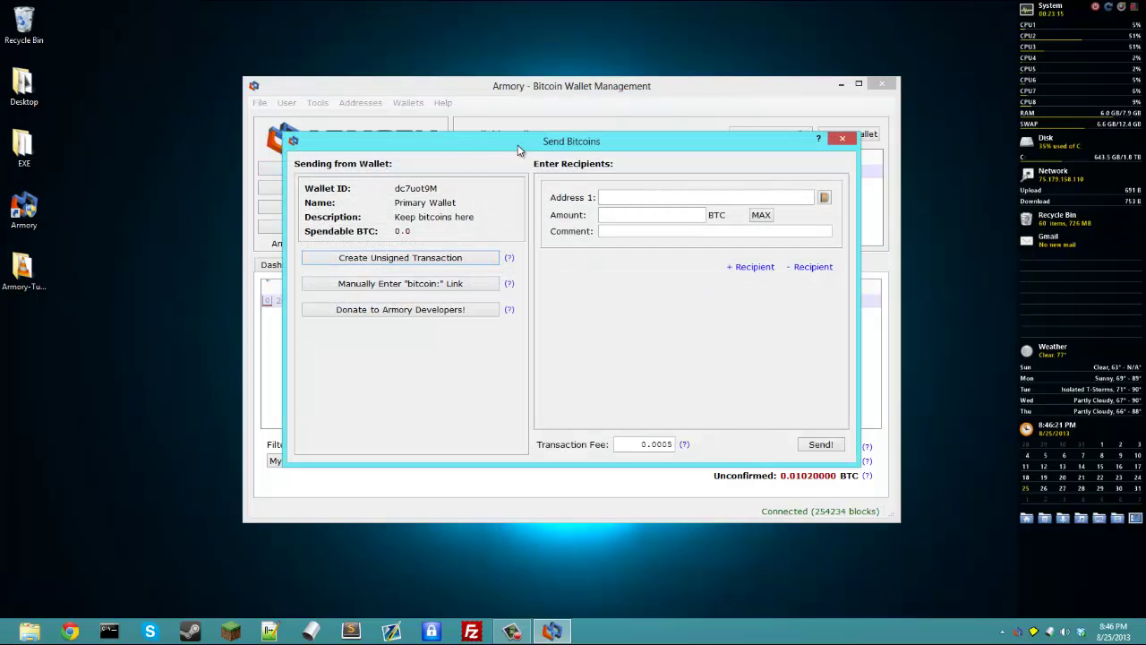
drag(526, 140, 519, 142)
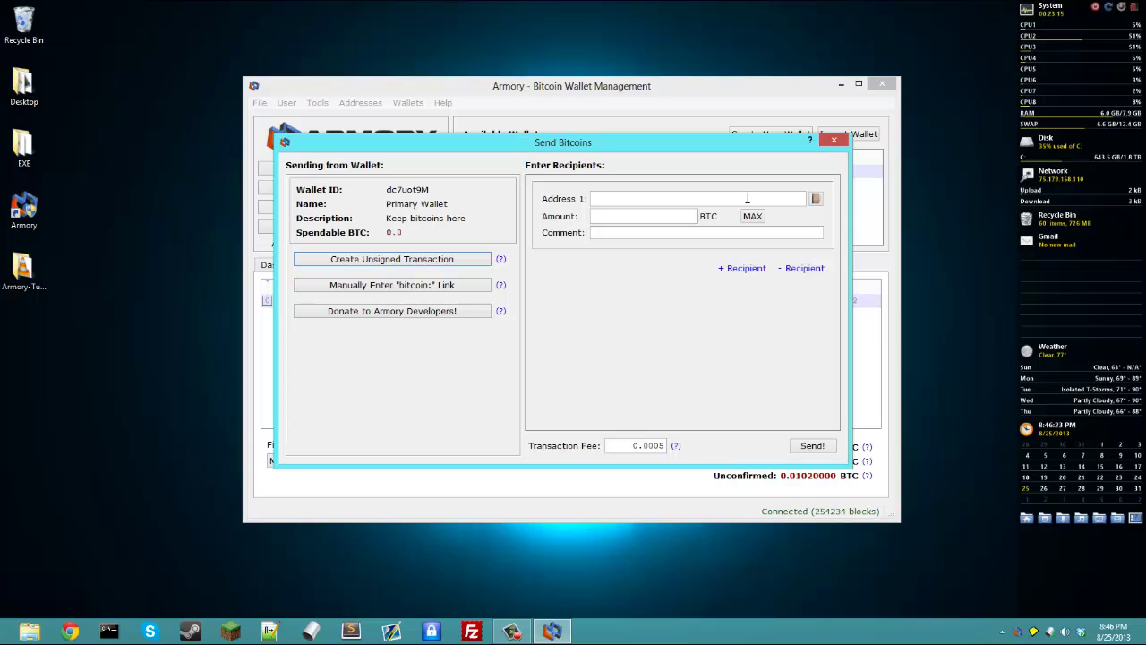
click(789, 203)
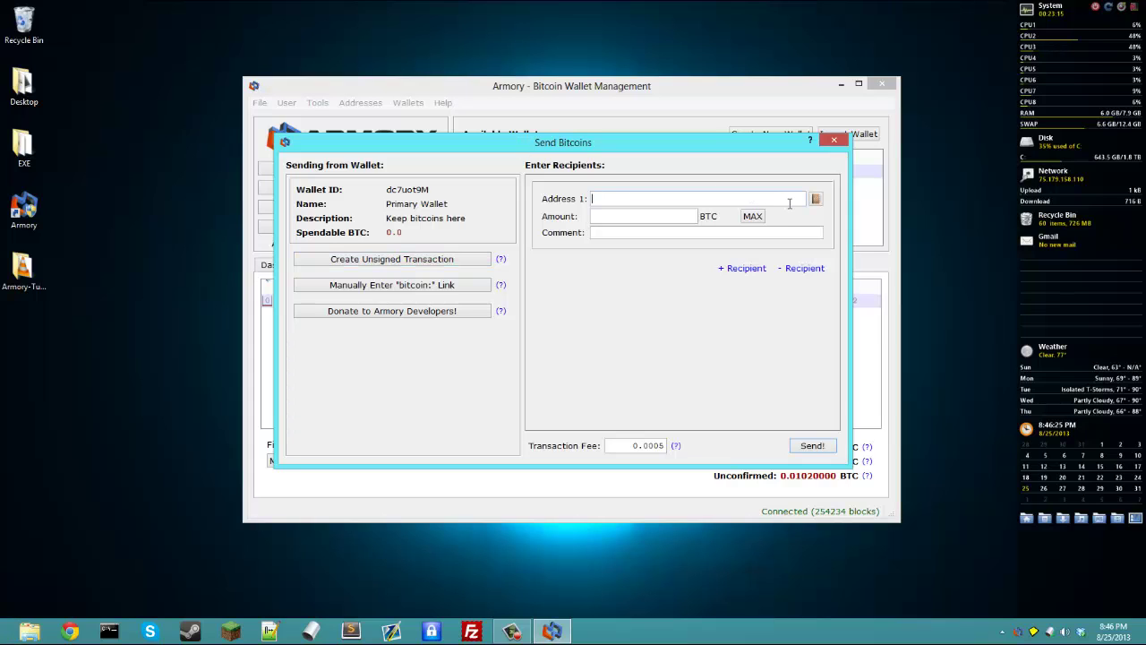
click(816, 199)
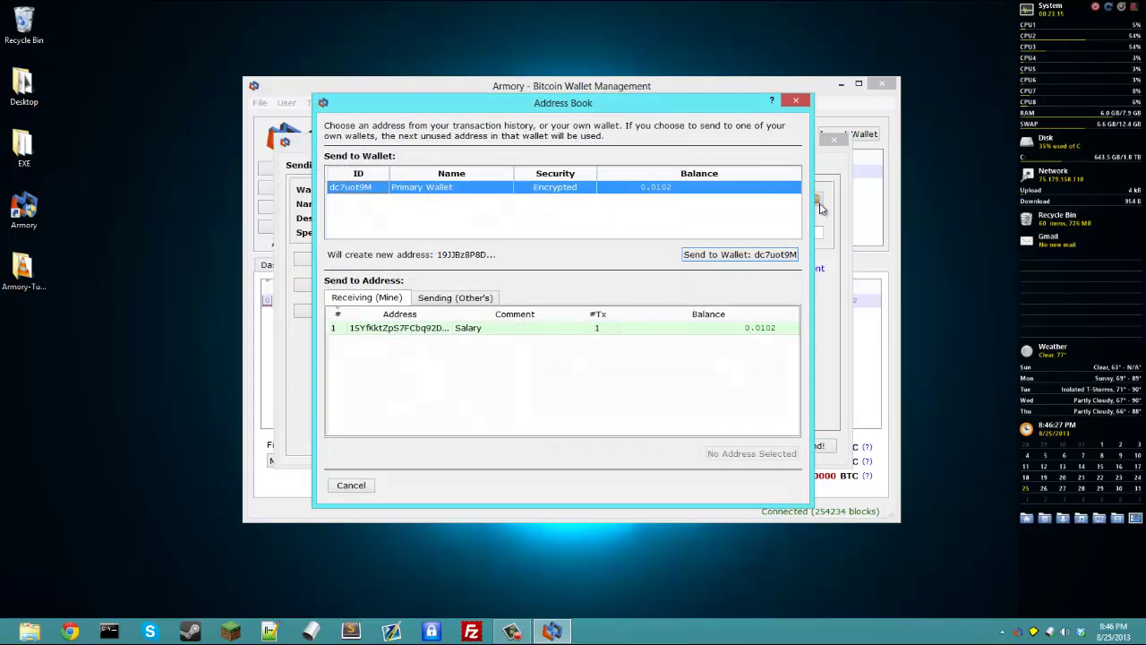
drag(577, 106, 579, 119)
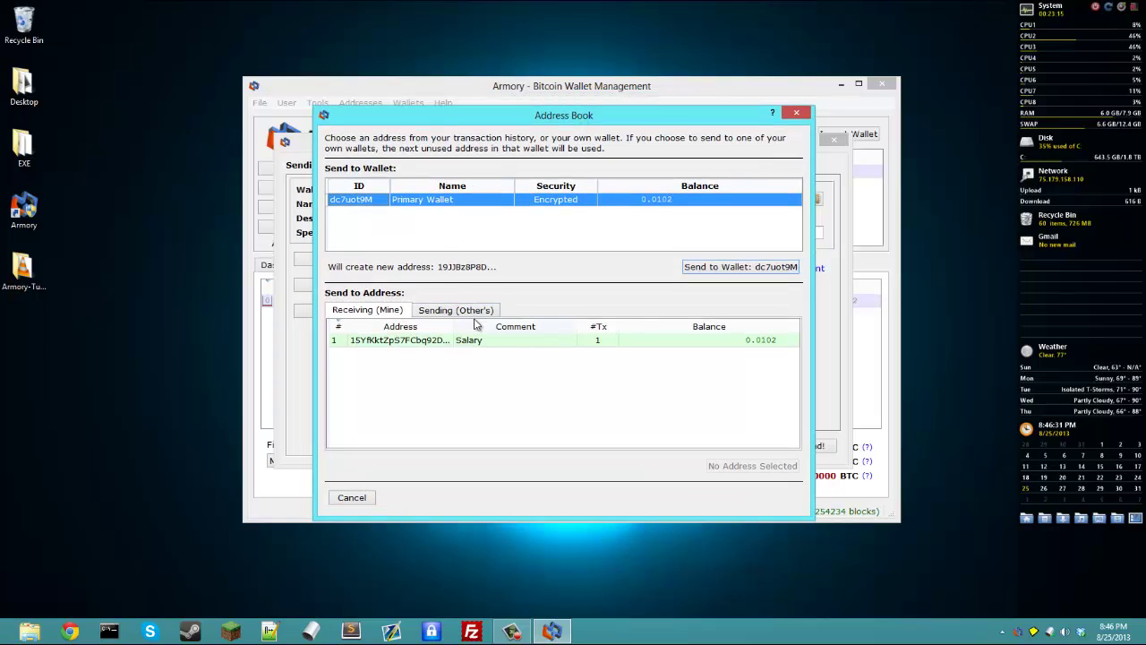
drag(553, 120, 554, 127)
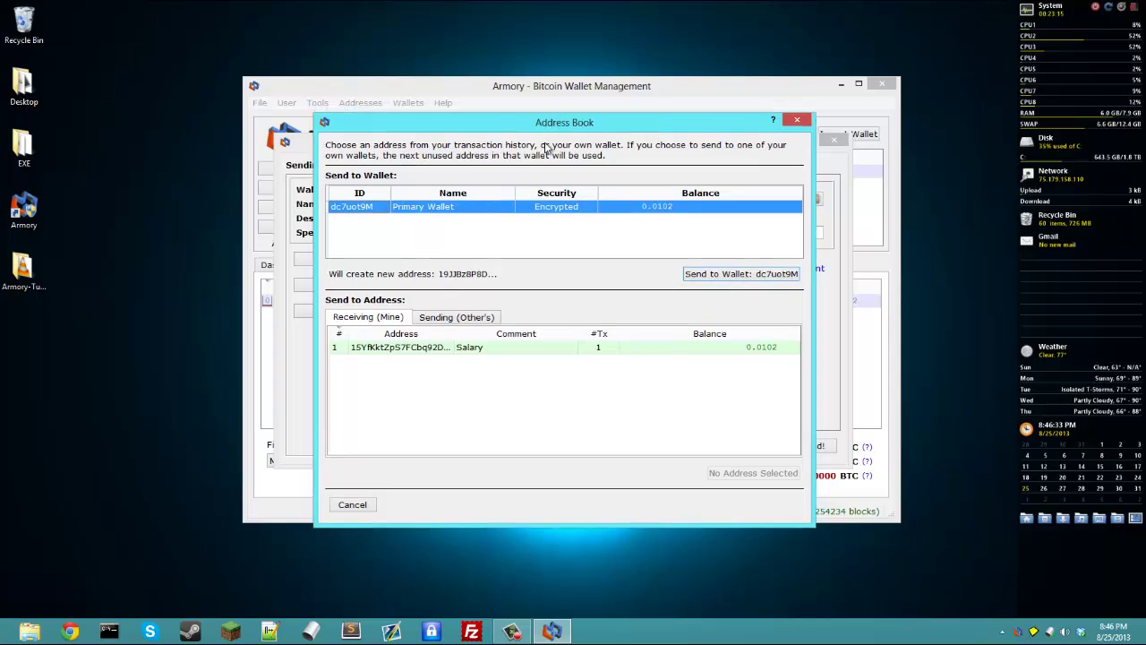
click(488, 318)
click(372, 318)
click(797, 122)
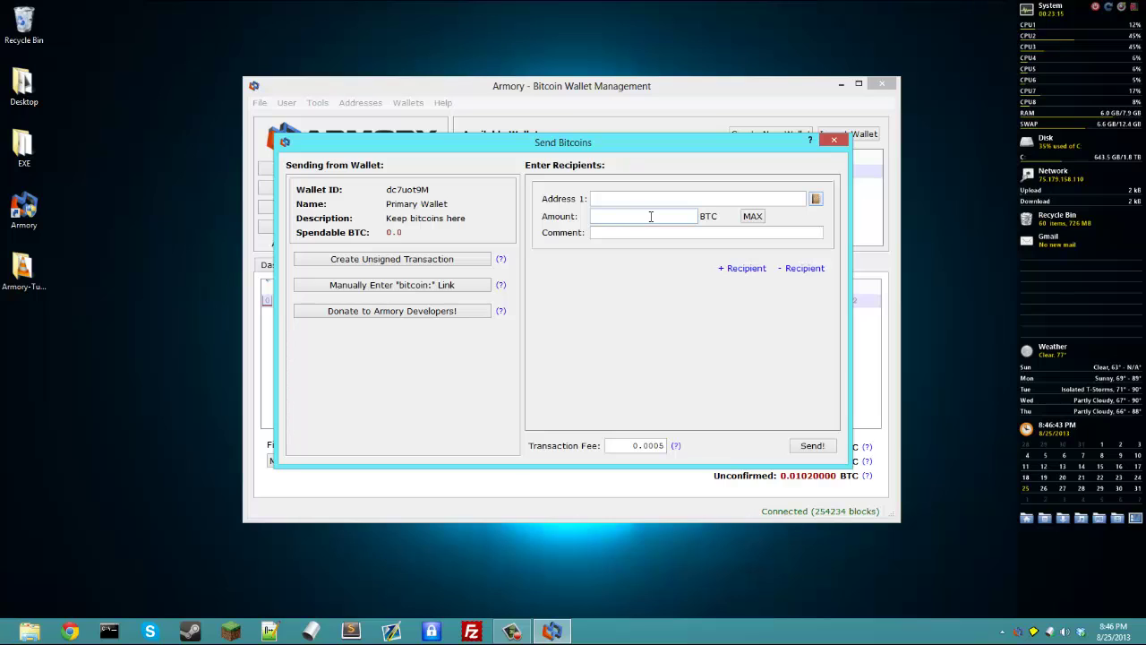
Try to fill the first recipient's amount with the maximum spendable balance, and dismiss the resulting alert
click(651, 215)
click(753, 217)
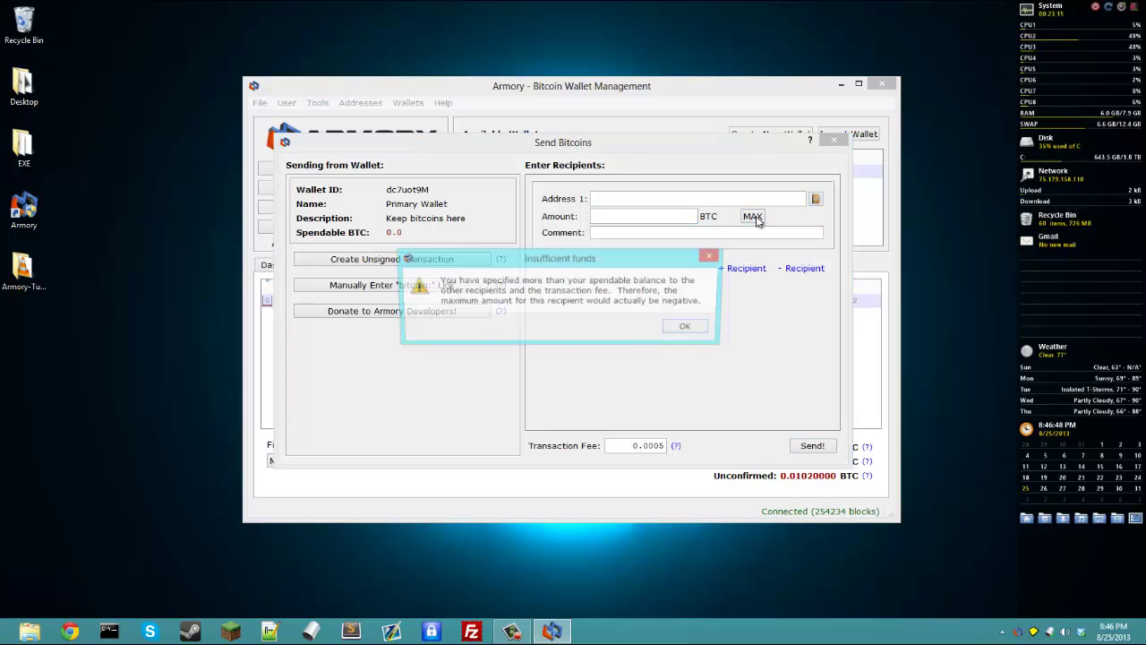
click(690, 330)
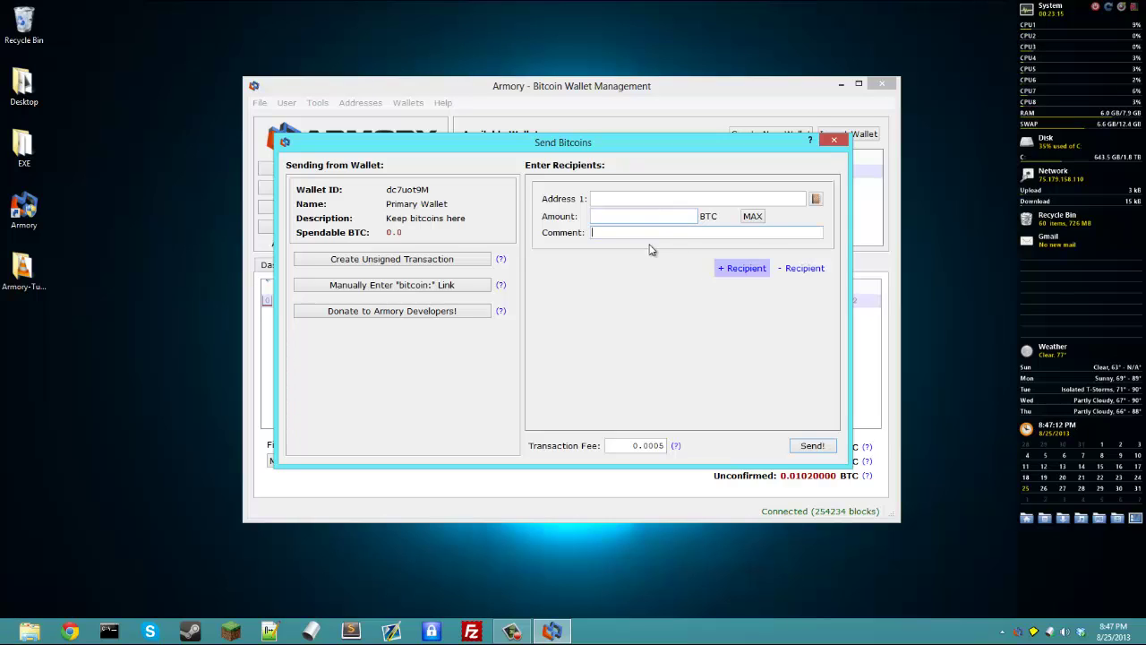
Add two extra recipient entries to the payment and remove both again, leaving a single recipient
click(745, 270)
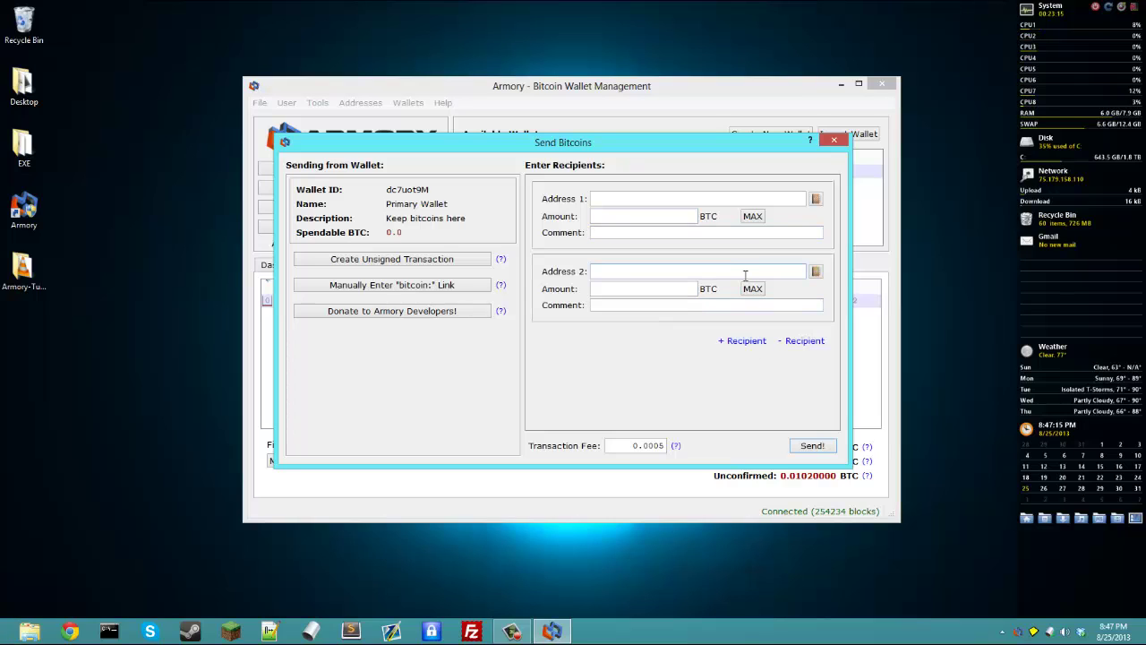
click(749, 340)
click(803, 413)
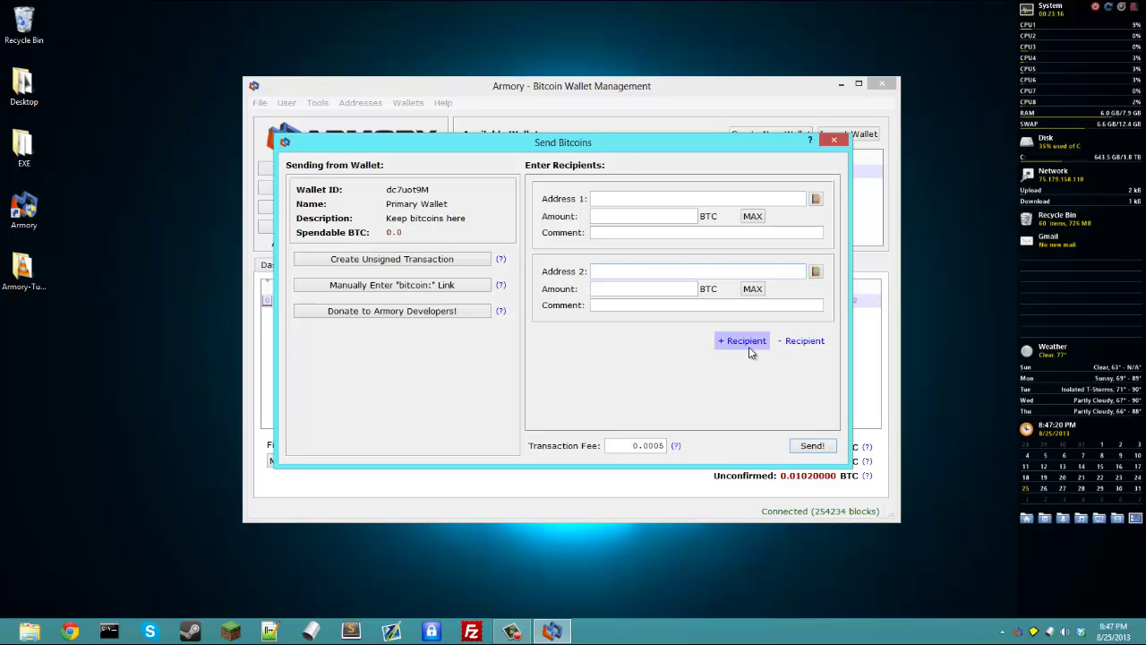
click(802, 344)
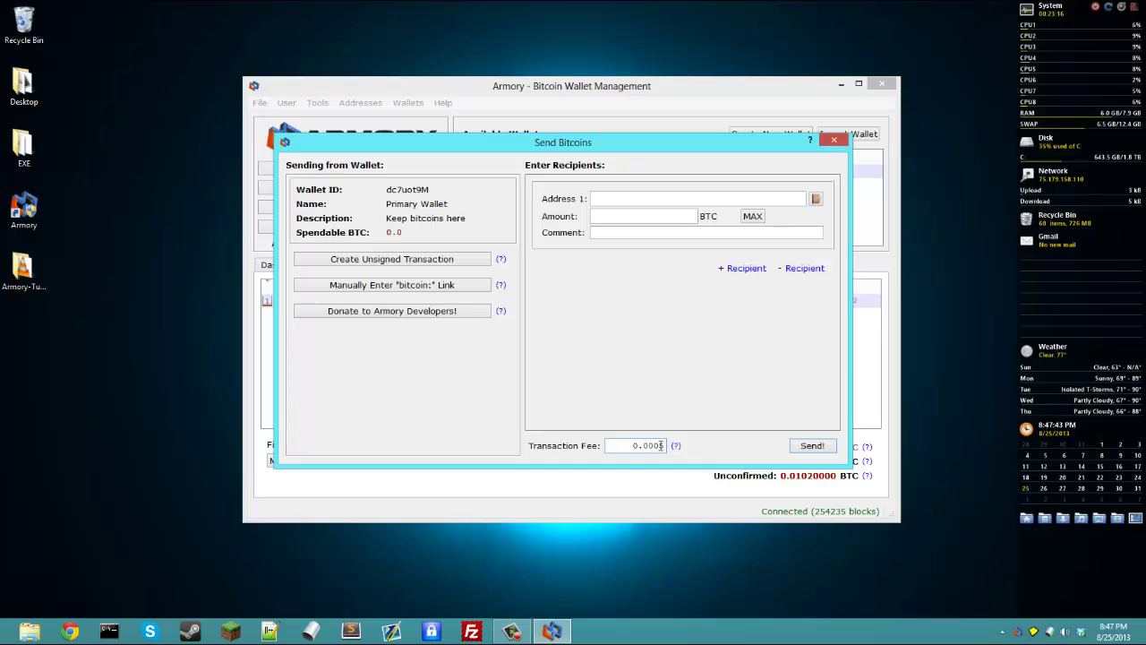
Set the transaction fee to 0.0001 BTC and close the payment form without sending
drag(661, 445, 671, 448)
text(1)
drag(610, 152, 504, 220)
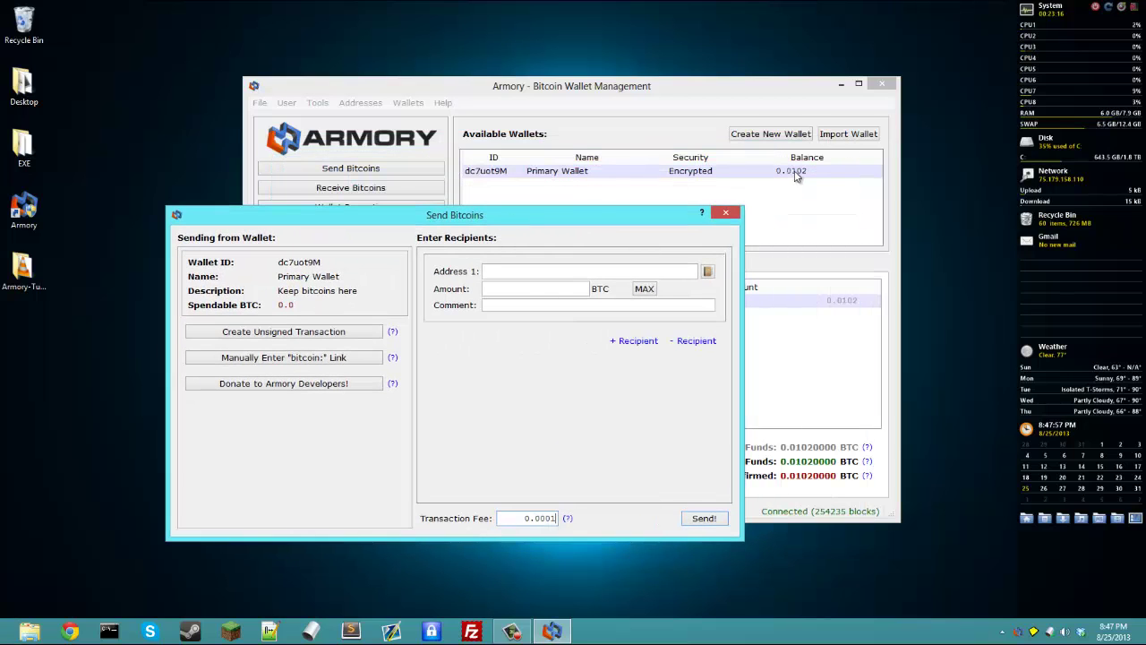
mouse_move(583, 215)
mouse_down()
mouse_move(601, 215)
mouse_move(594, 207)
mouse_up()
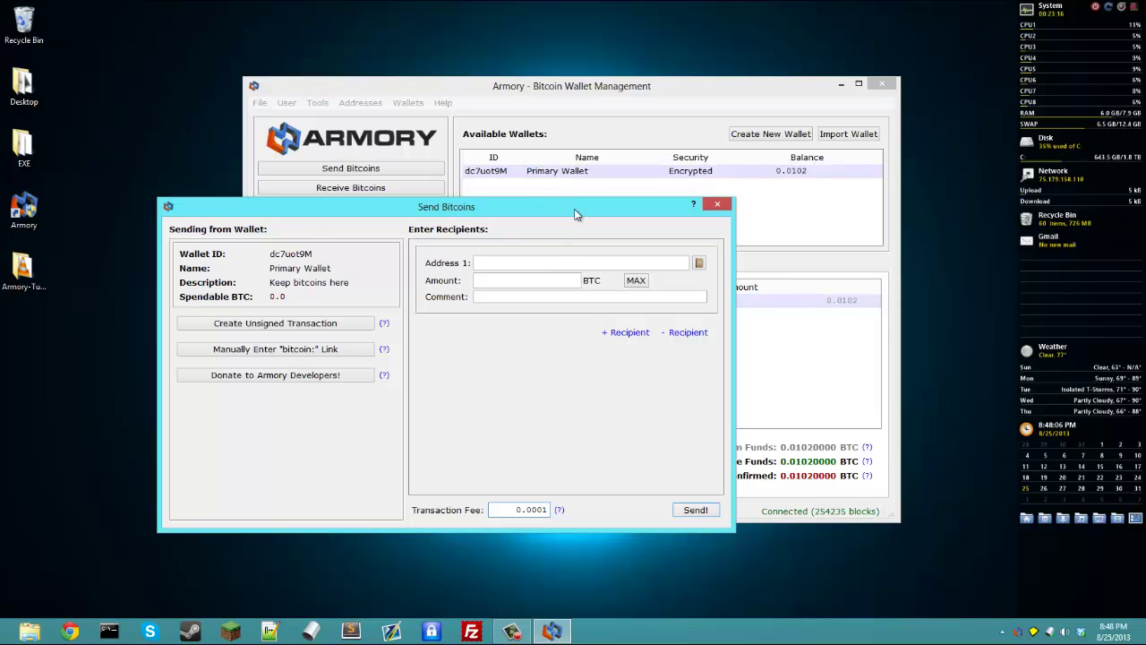
drag(574, 204, 691, 163)
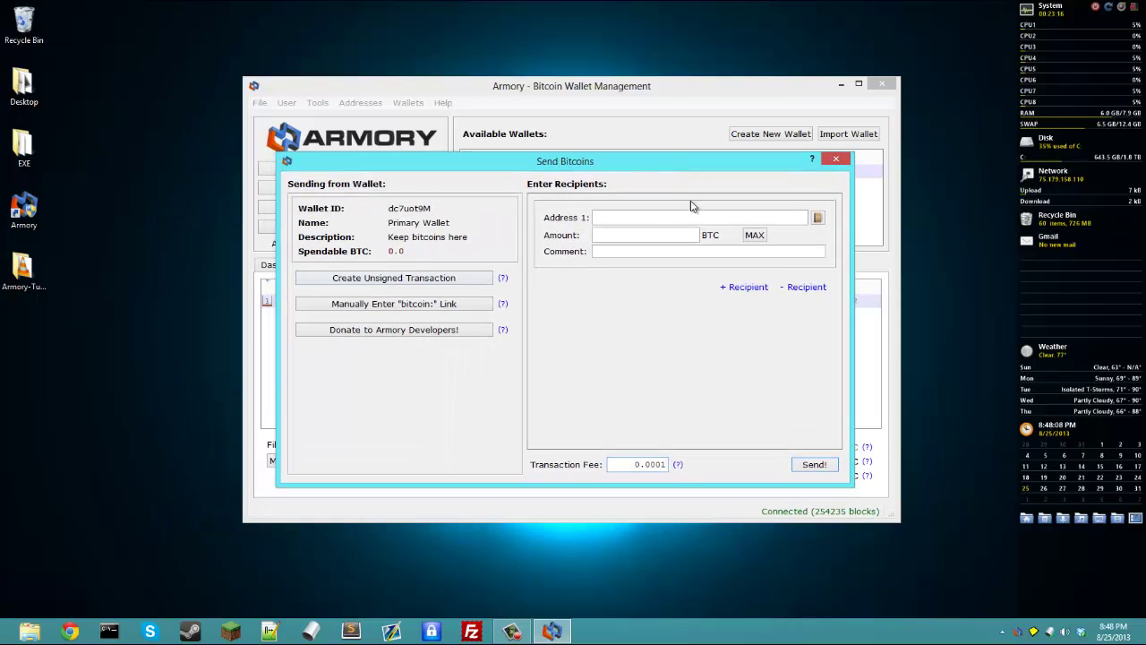
click(836, 160)
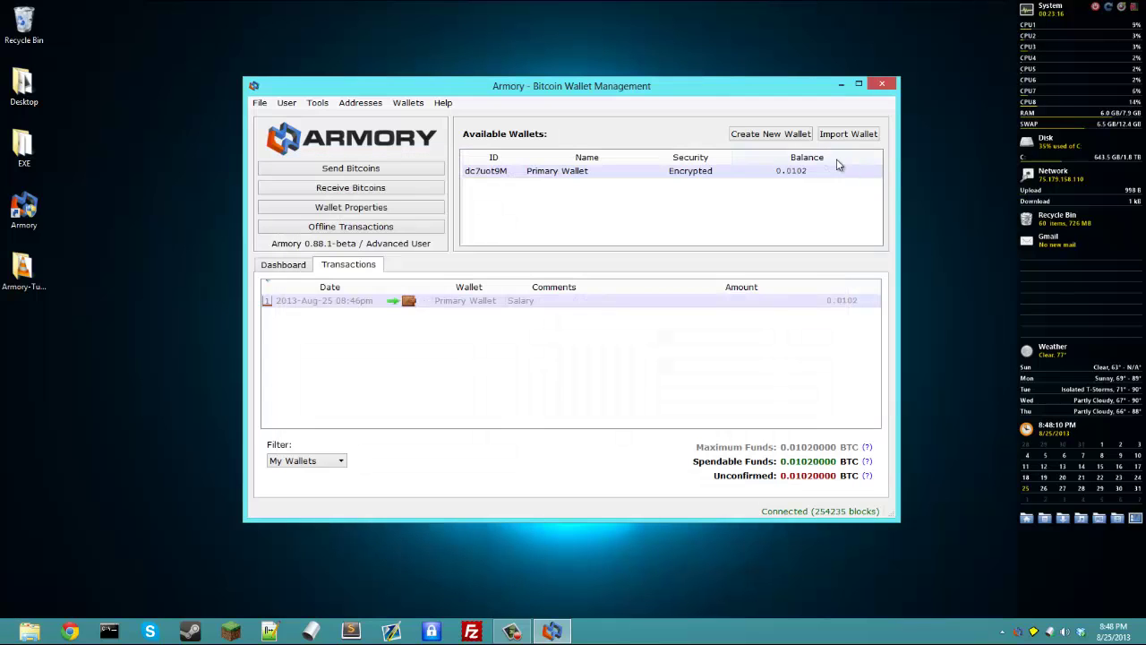
Review the Primary Wallet's address list in its properties, and generate a new receiving address without a label
click(394, 212)
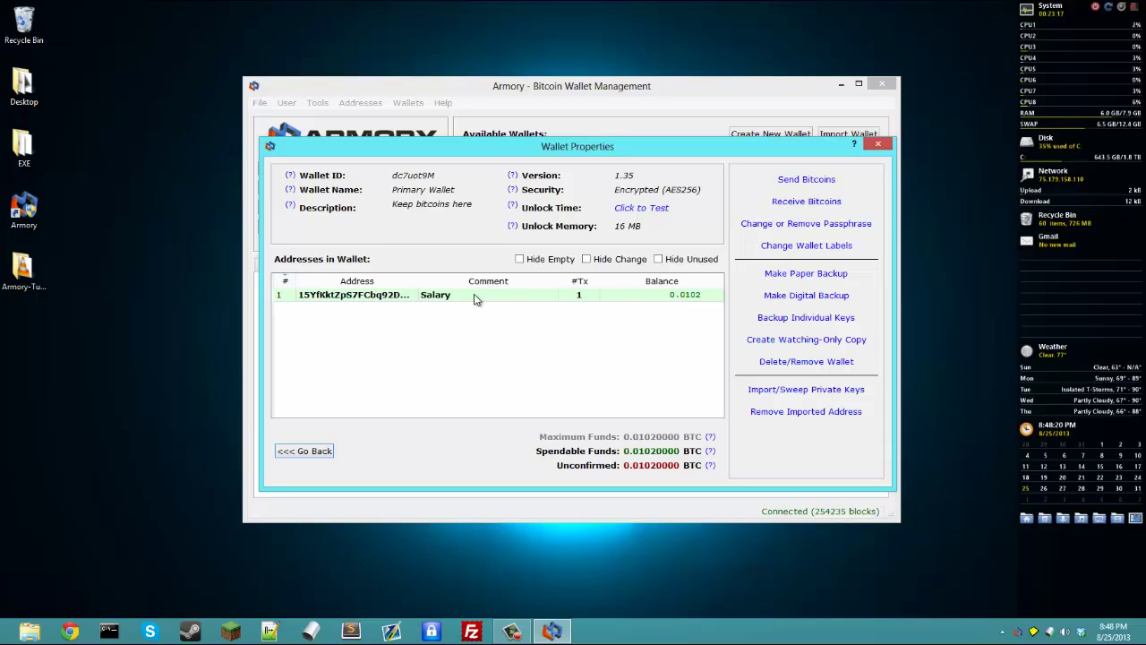
click(878, 145)
click(392, 189)
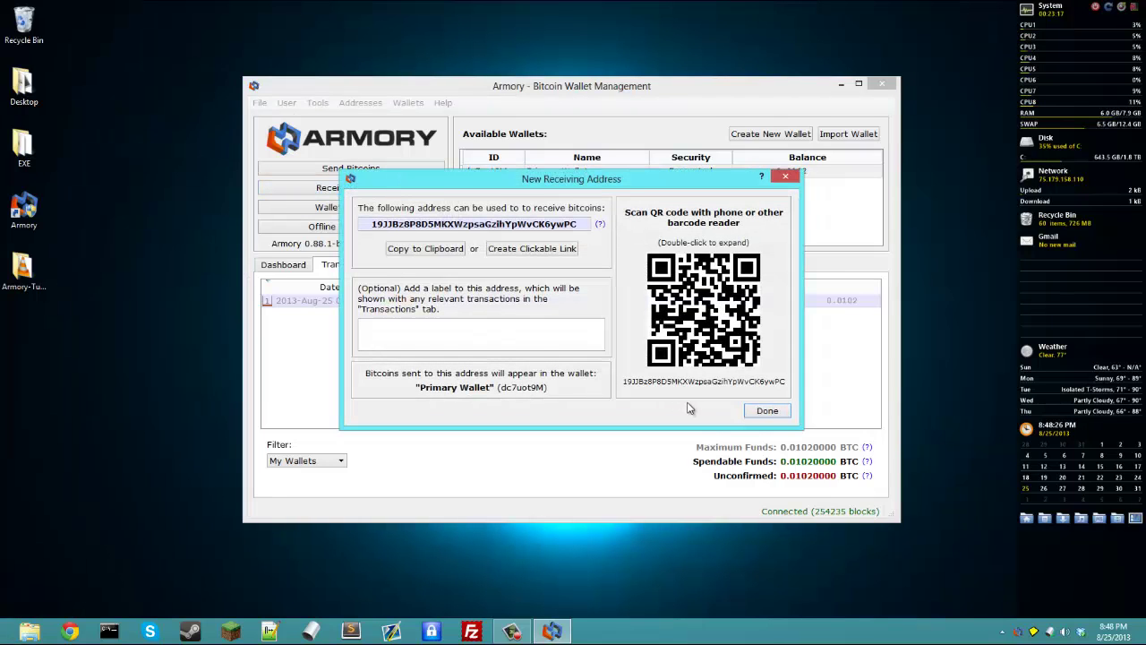
click(757, 414)
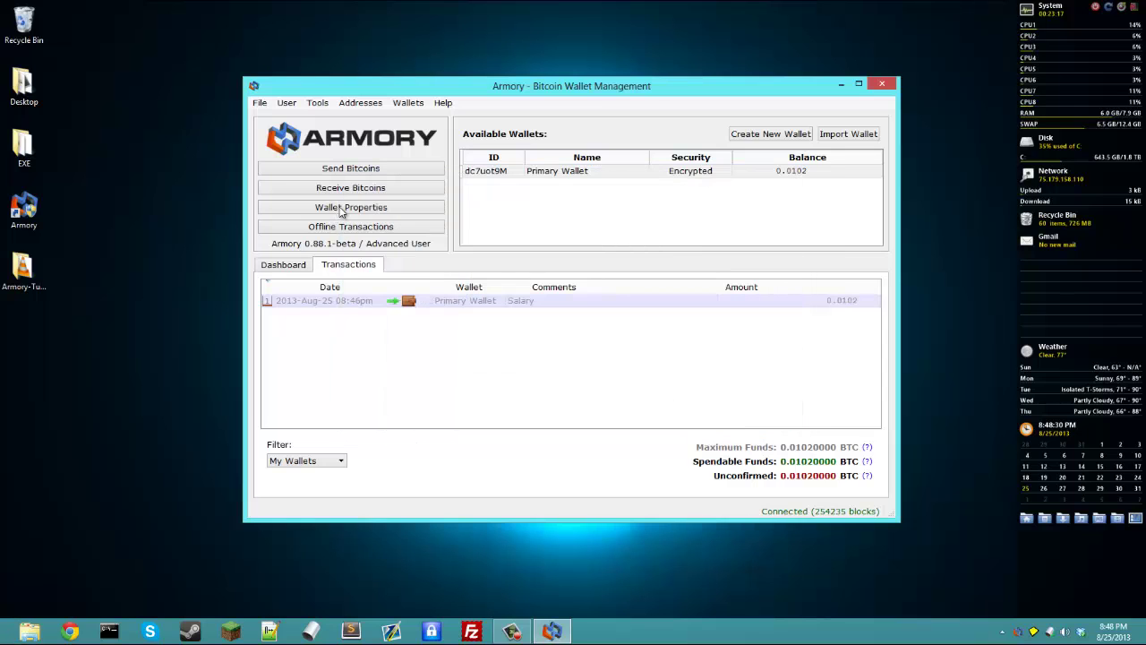
Compare the Salary address with the newly generated one in the Primary Wallet's properties, checking their transaction counts and balances
click(349, 208)
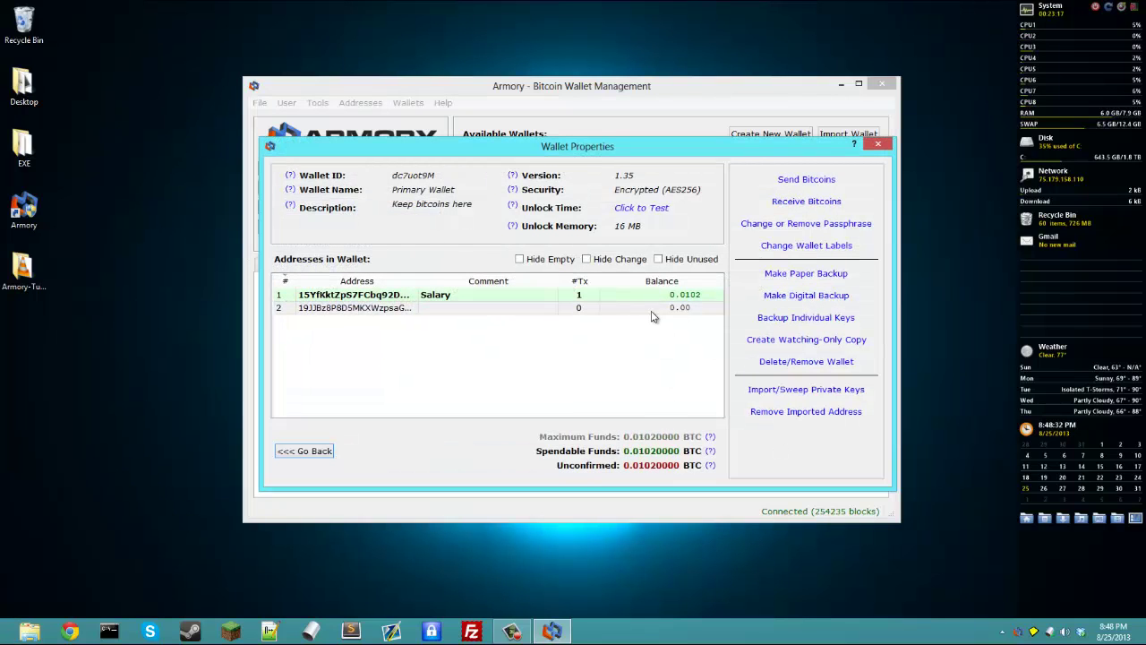
click(579, 297)
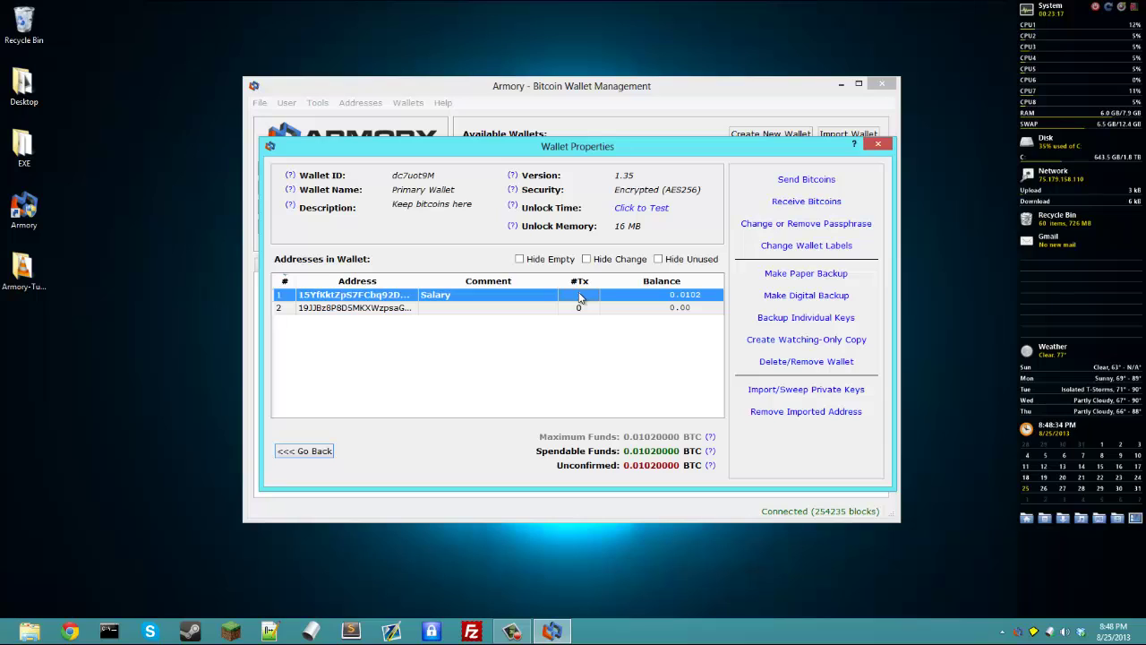
click(548, 311)
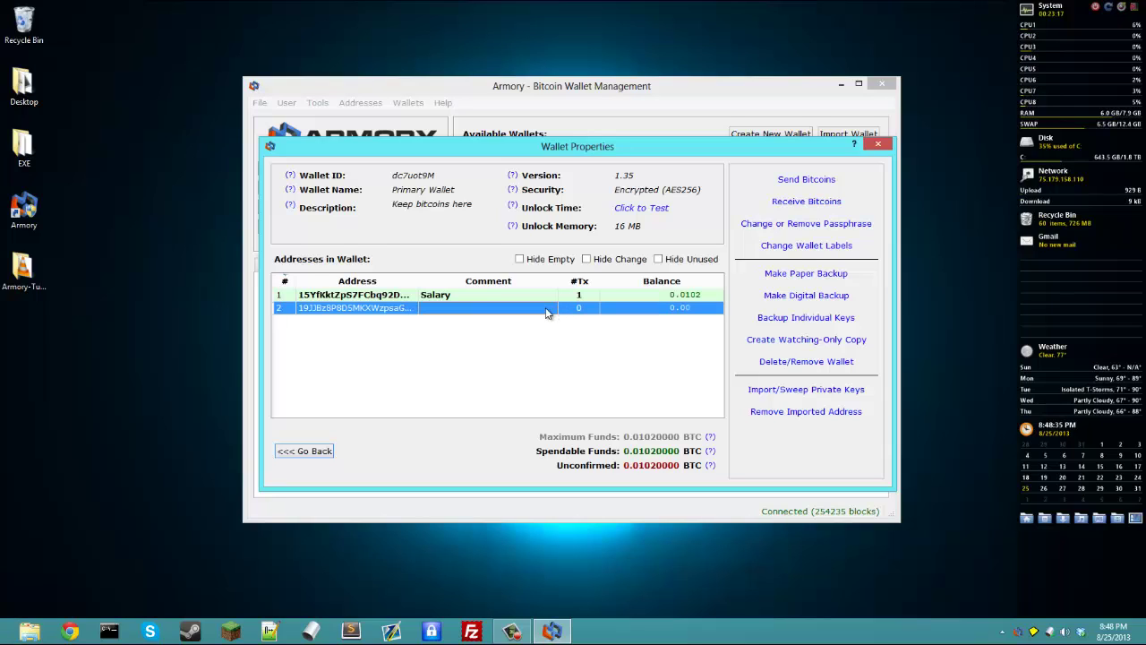
click(447, 297)
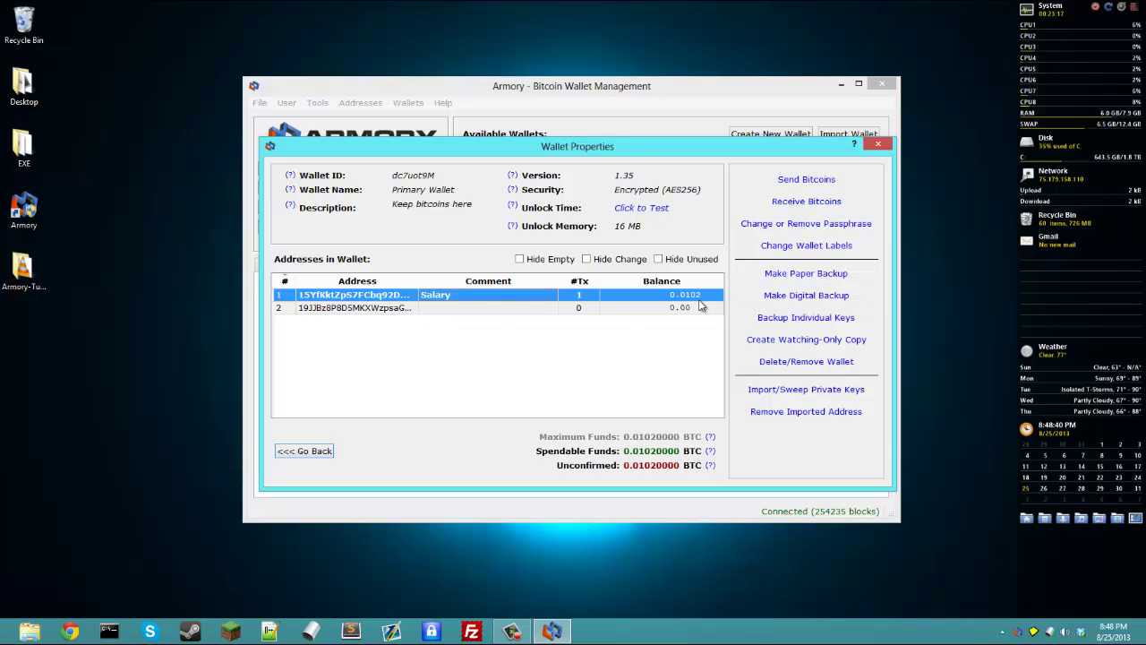
click(876, 145)
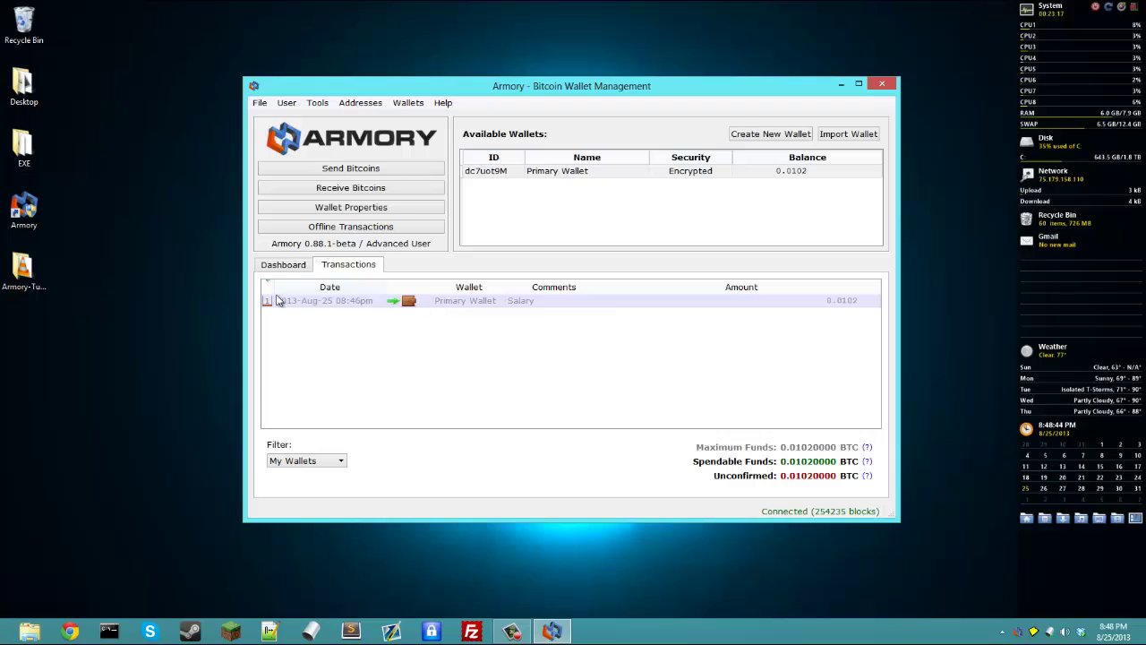
Look over the dashboard and transaction history, and check the wallet filter options, keeping My Wallets selected
click(291, 268)
click(343, 267)
right_click(268, 315)
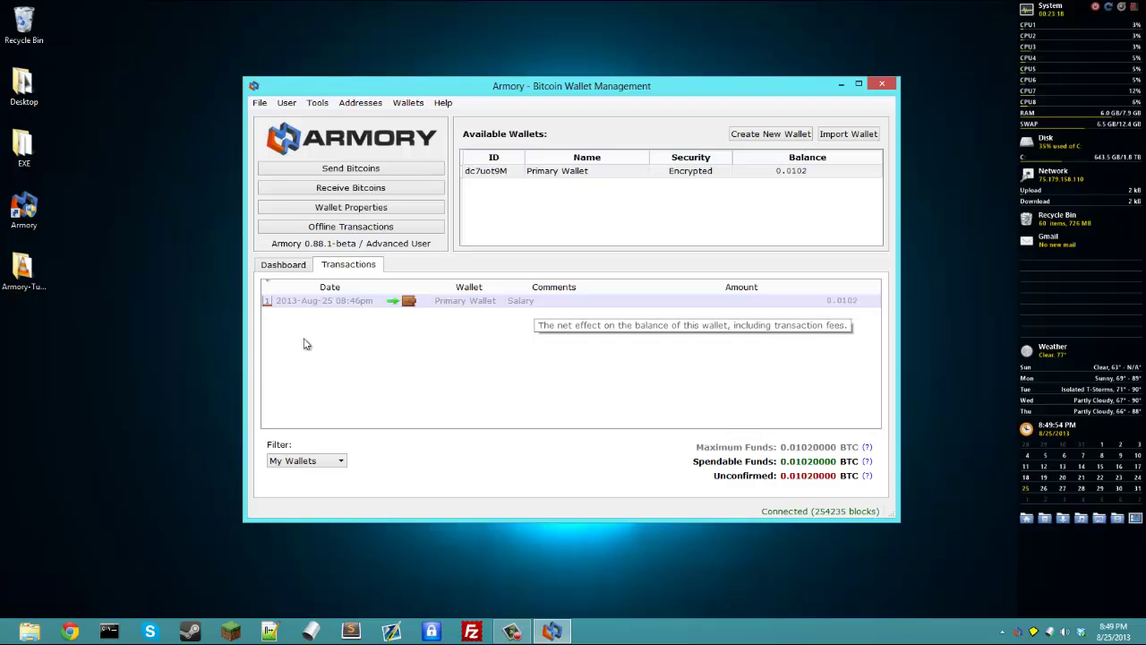
click(335, 466)
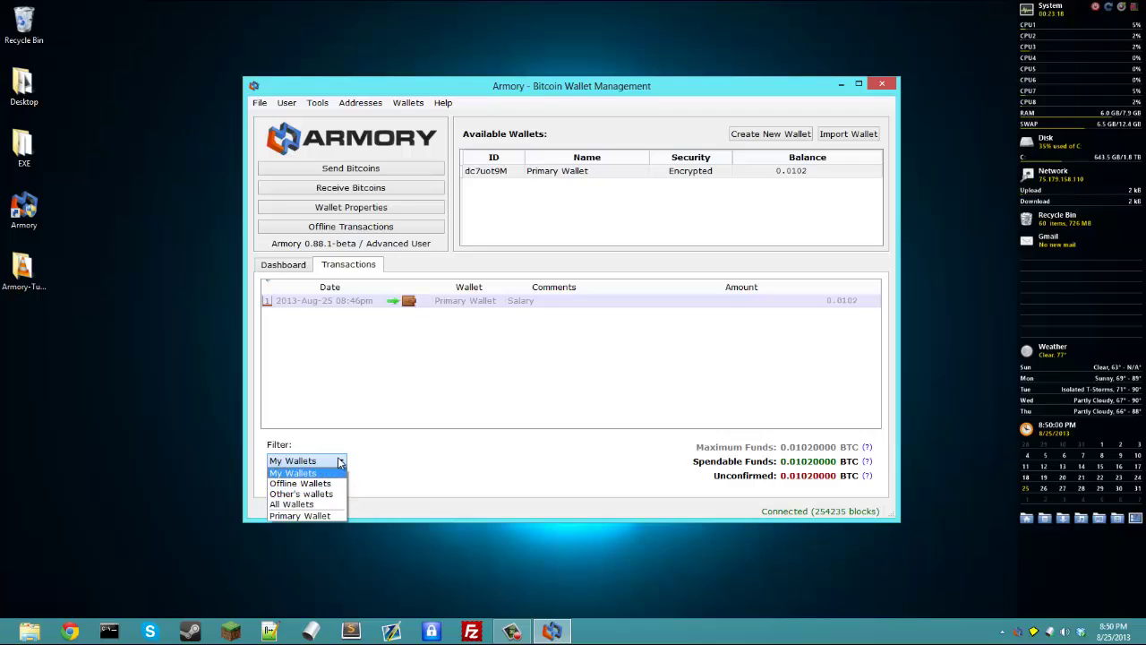
click(293, 473)
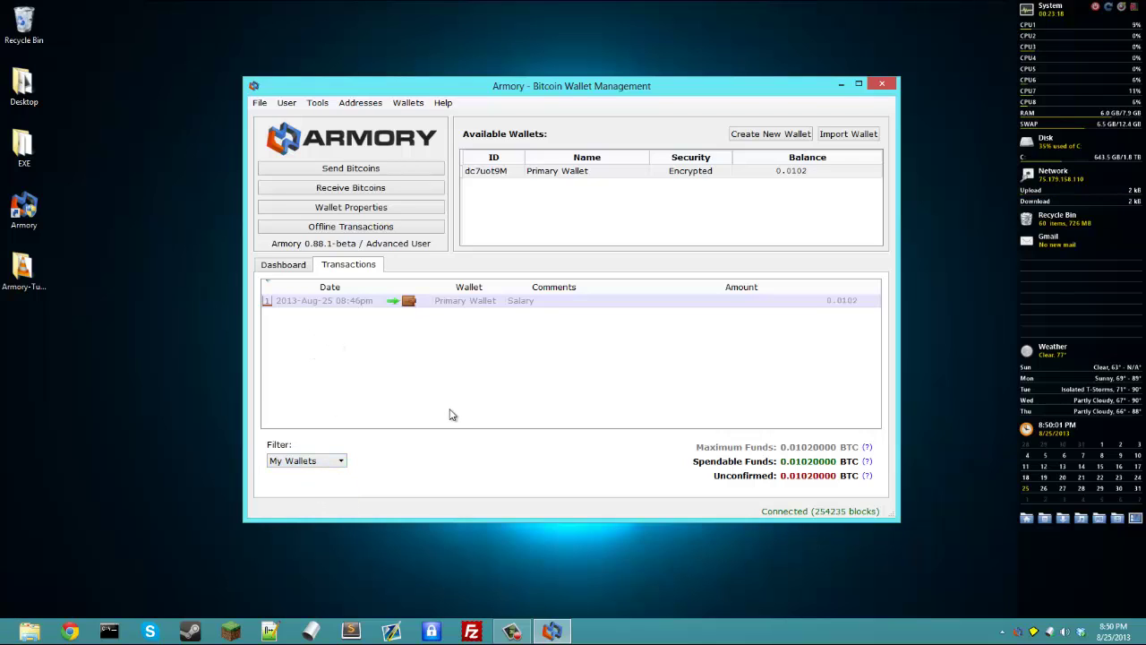